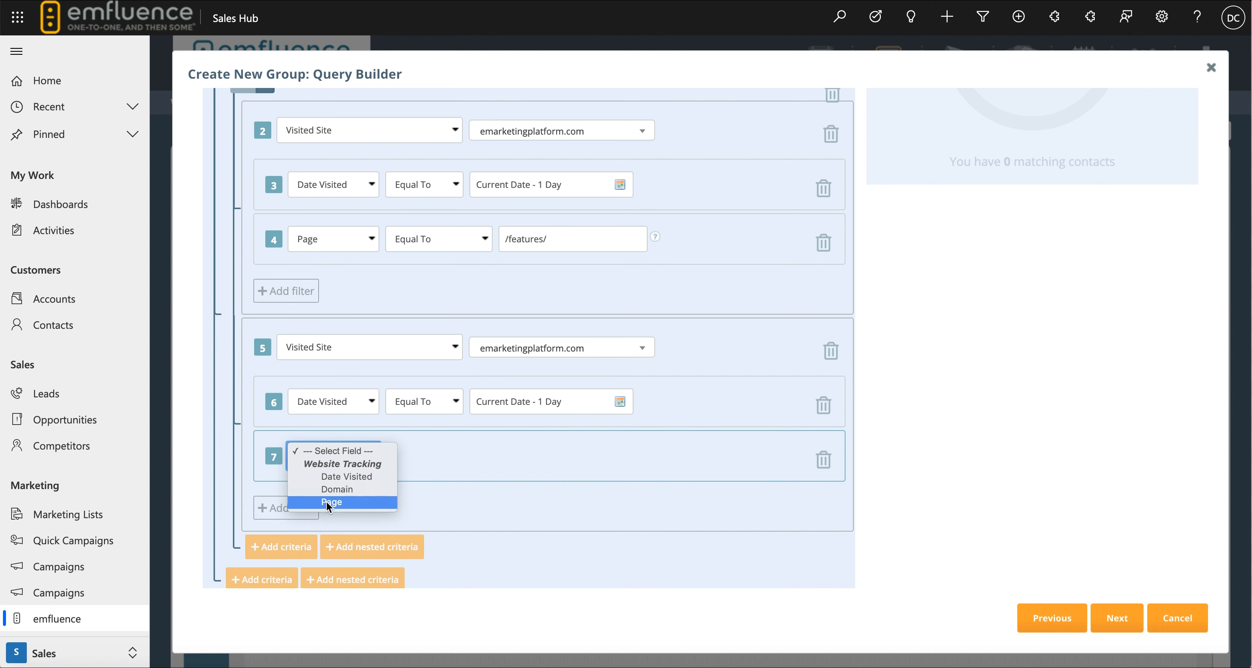
Set the seventh filter to Page equal to /pricing/.
{"action": "left_click", "coordinate": [326, 501]}
{"action": "left_click", "coordinate": [501, 461]}
{"action": "type", "text": "/prid"}
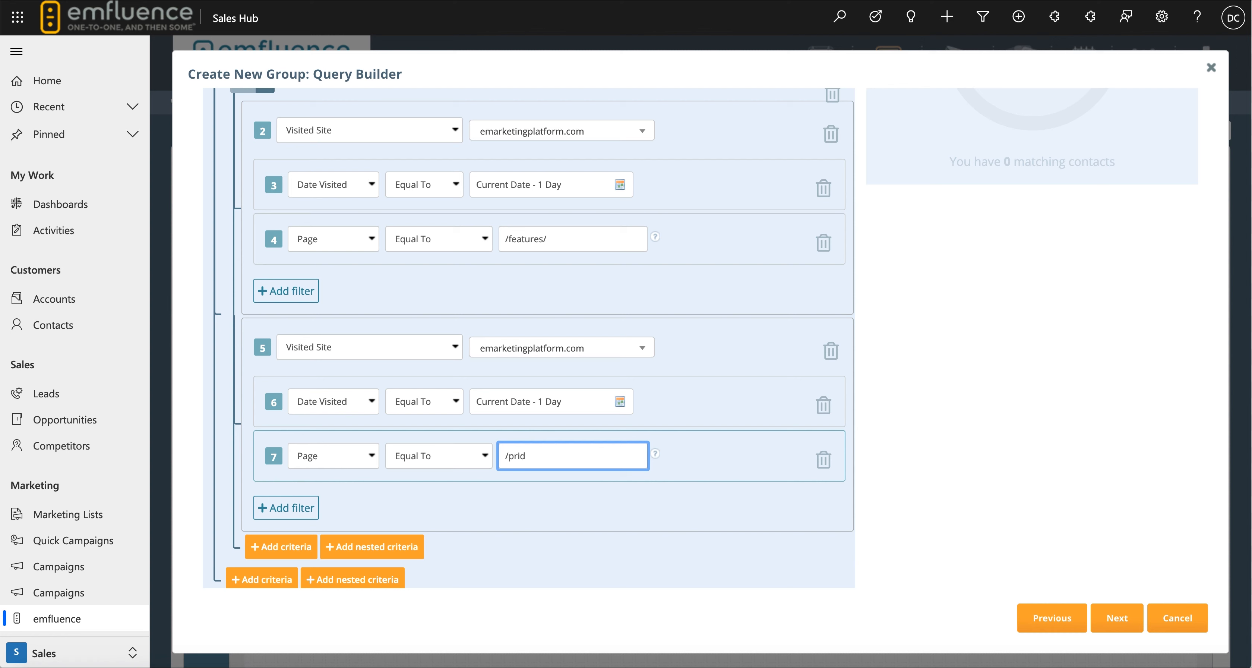
{"action": "key", "text": "BackSpace"}
{"action": "type", "text": "cing/"}
{"action": "left_click", "coordinate": [190, 214]}
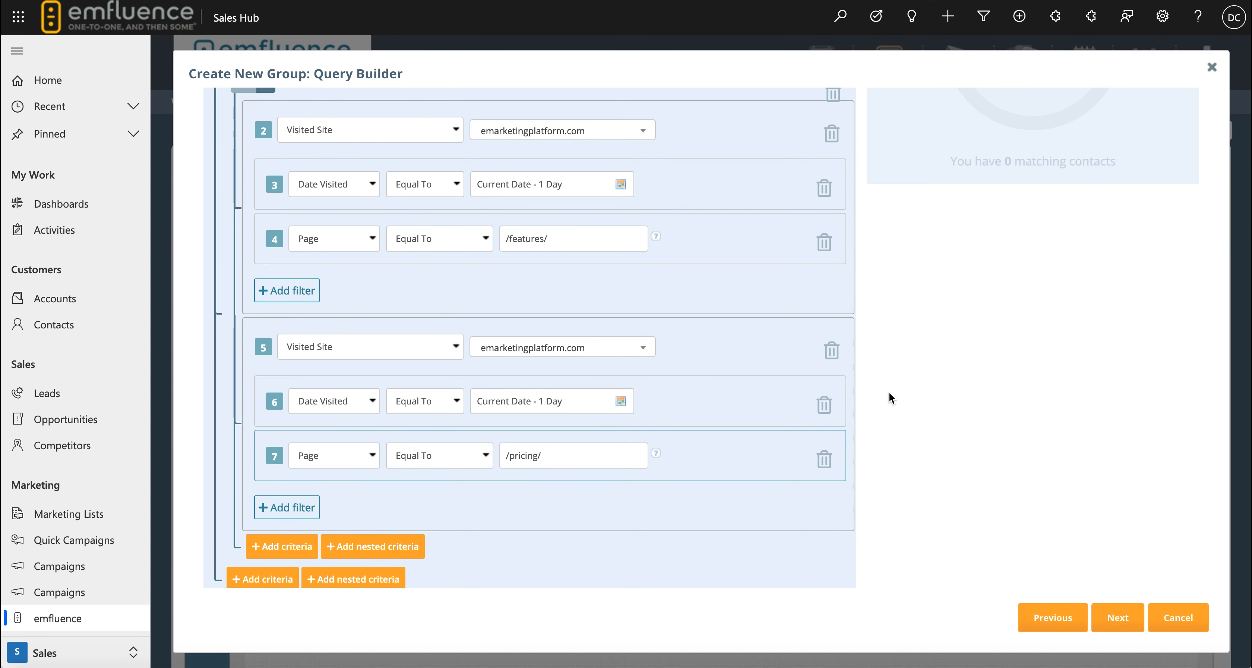
Name the dynamic group 'MQL Qualified - Potential Buyers based on Website Activity' and save it.
{"action": "left_click", "coordinate": [1118, 617]}
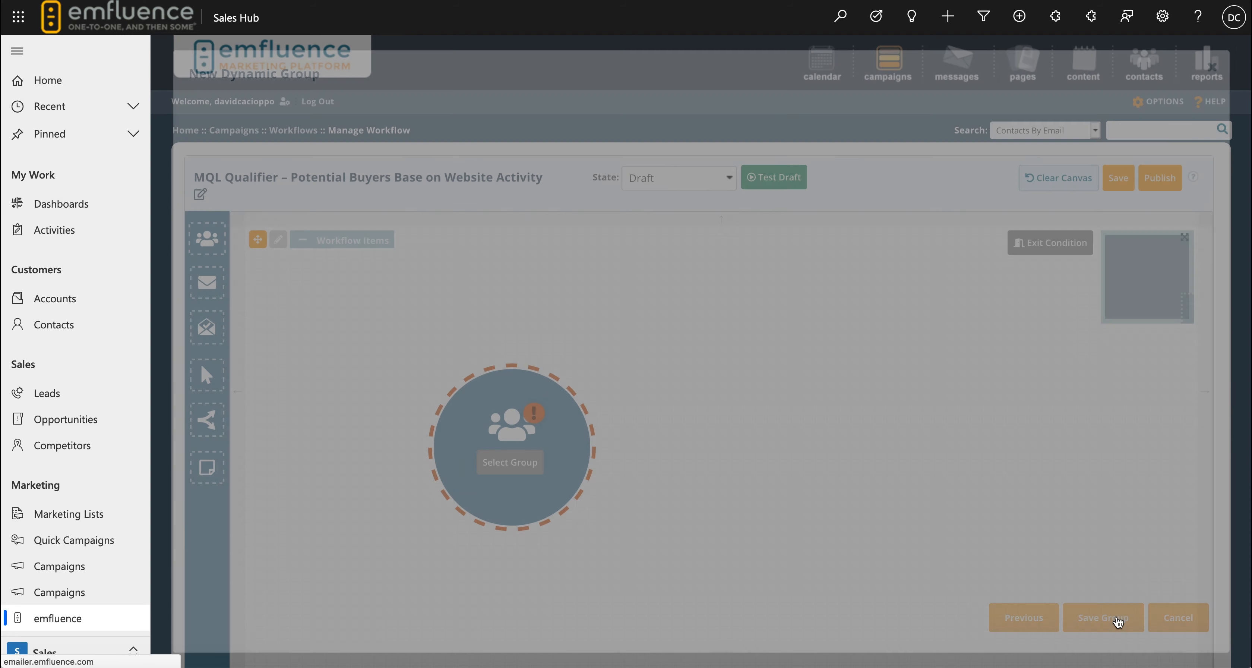
{"action": "left_click", "coordinate": [229, 116]}
{"action": "type", "text": "MQL Qualified -  Potential Buyers based on Website Activity"}
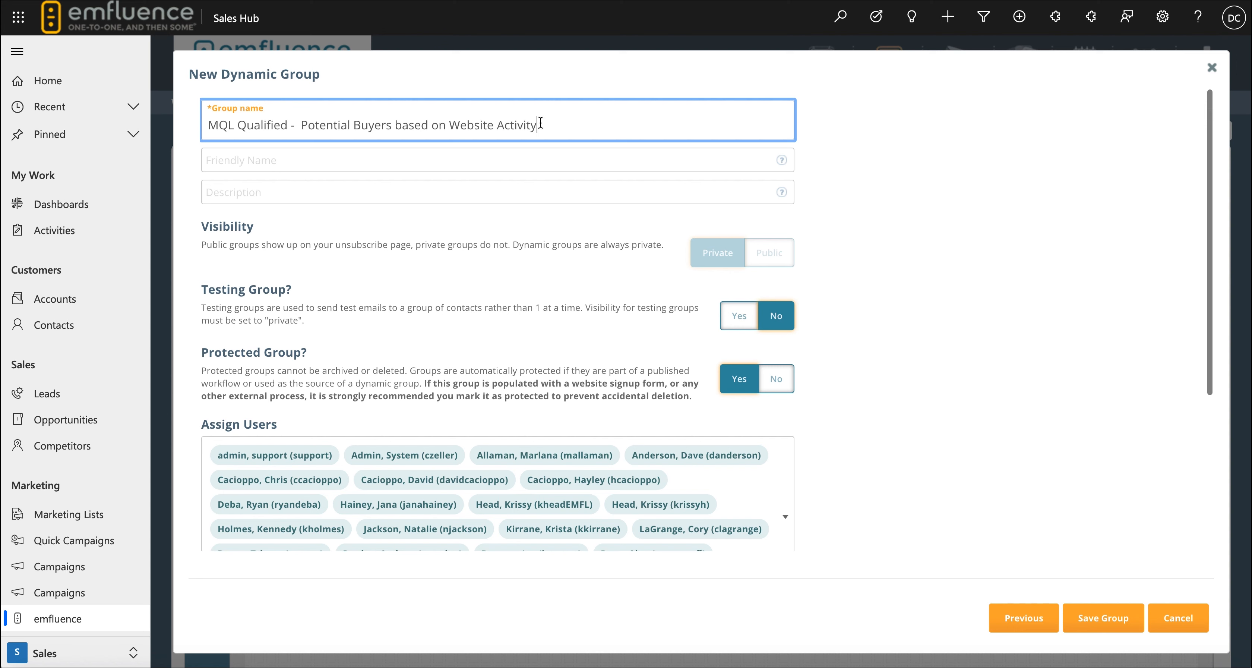
{"action": "left_click", "coordinate": [1103, 618]}
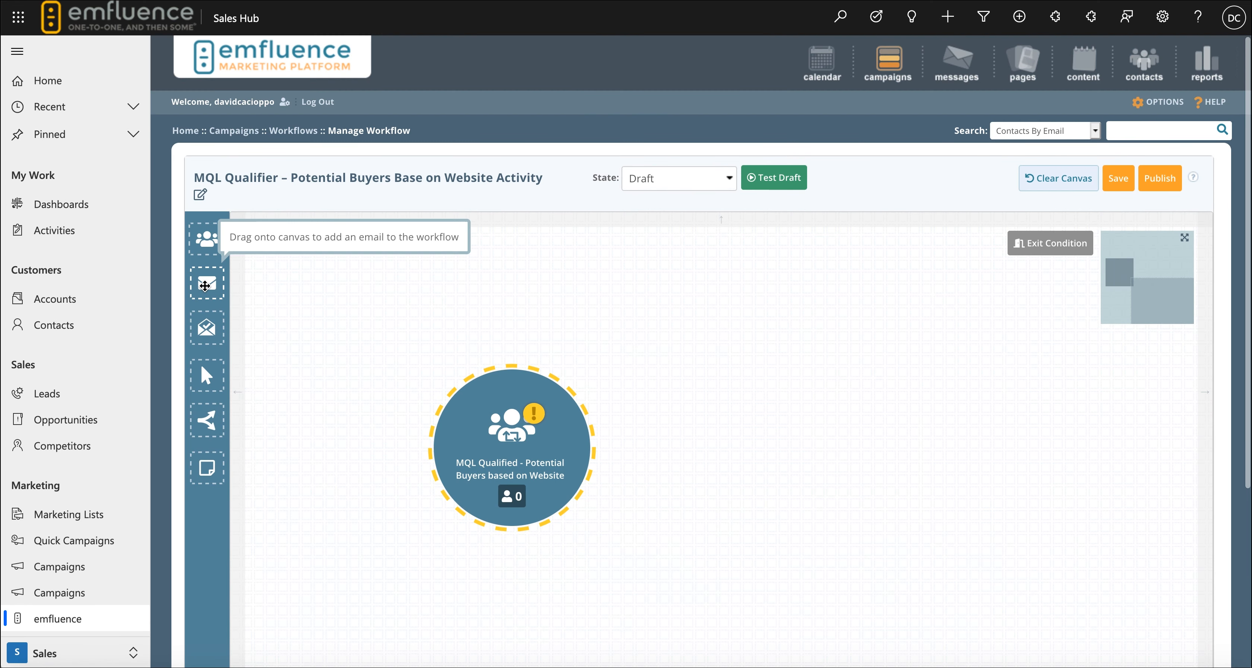
Add an email node to the workflow and assign the 'Potential Buyers based on Activity - Sales Outreach1' email to it.
{"action": "left_click_drag", "start_coordinate": [207, 282], "coordinate": [735, 446]}
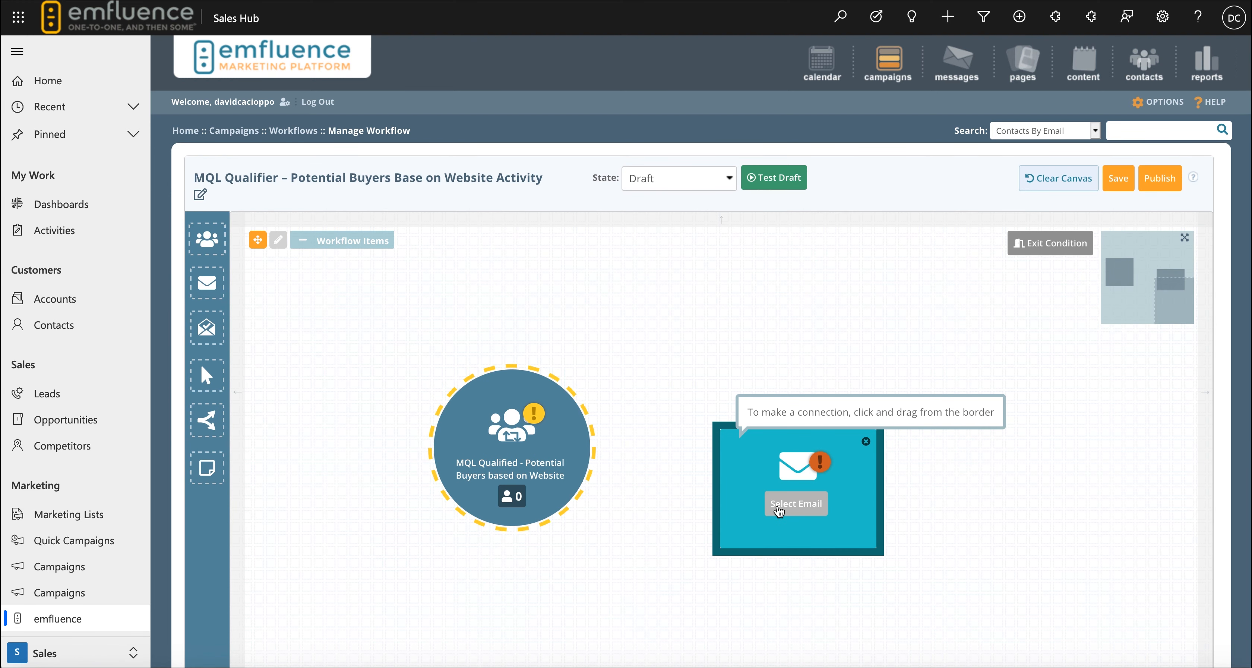
{"action": "left_click", "coordinate": [779, 505]}
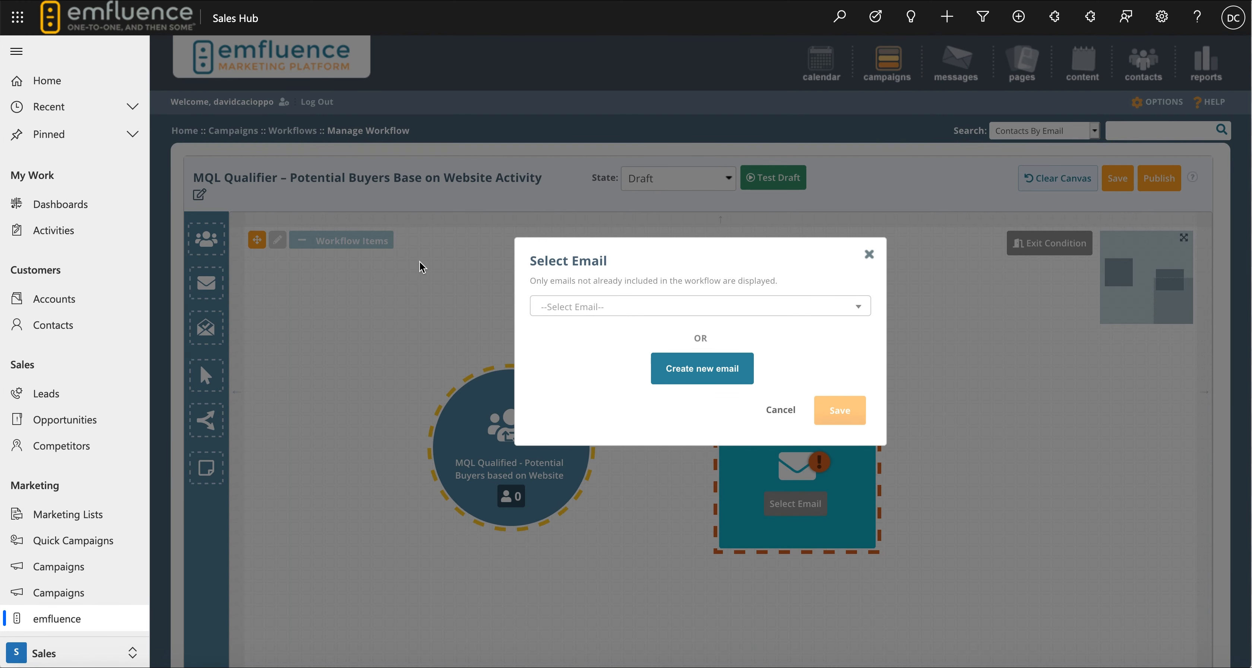
{"action": "left_click", "coordinate": [554, 307]}
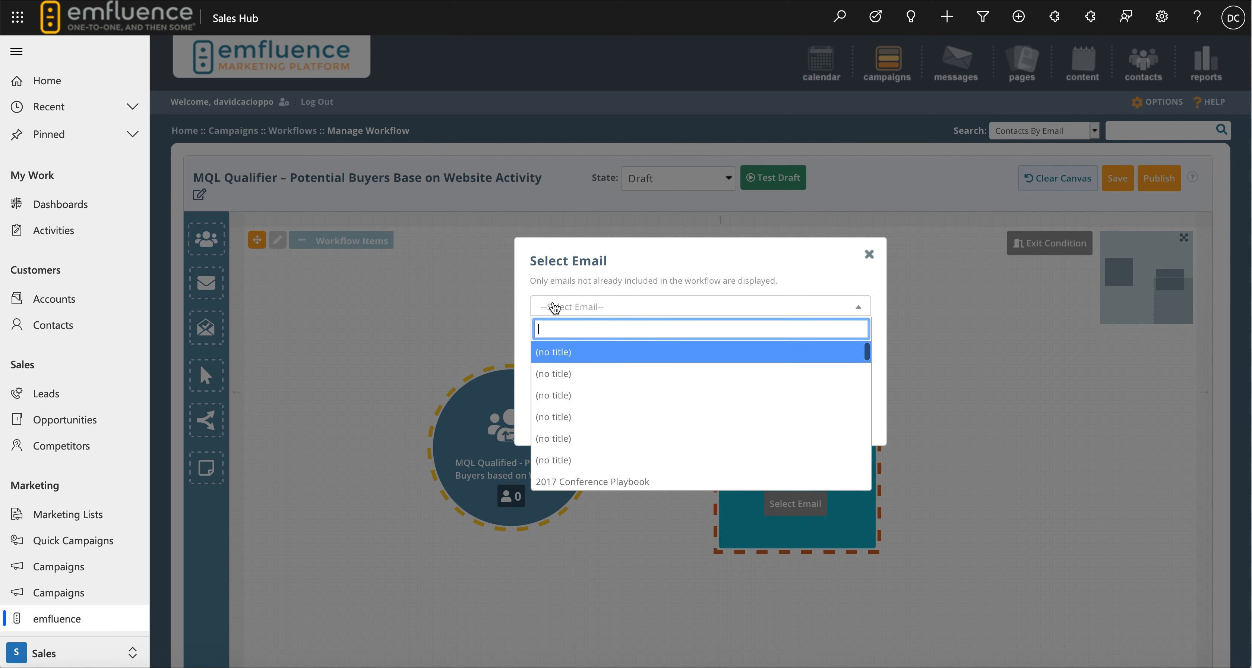
{"action": "type", "text": "j"}
{"action": "key", "text": "BackSpace"}
{"action": "type", "text": "potential"}
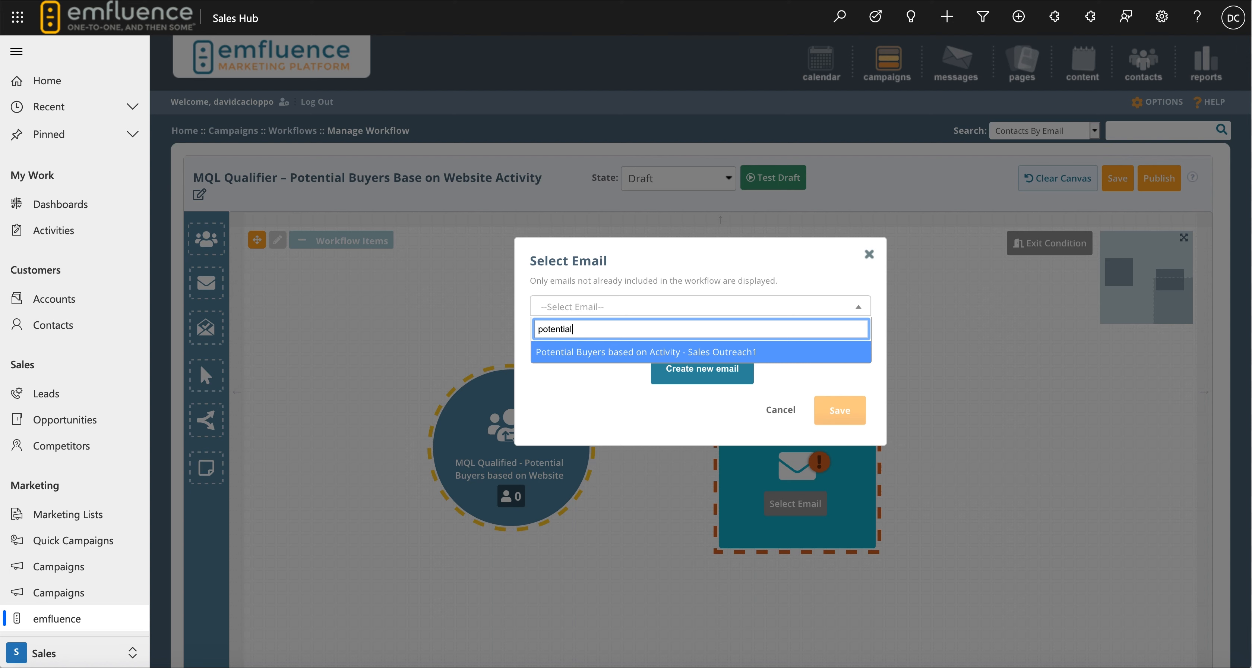
{"action": "left_click", "coordinate": [584, 358]}
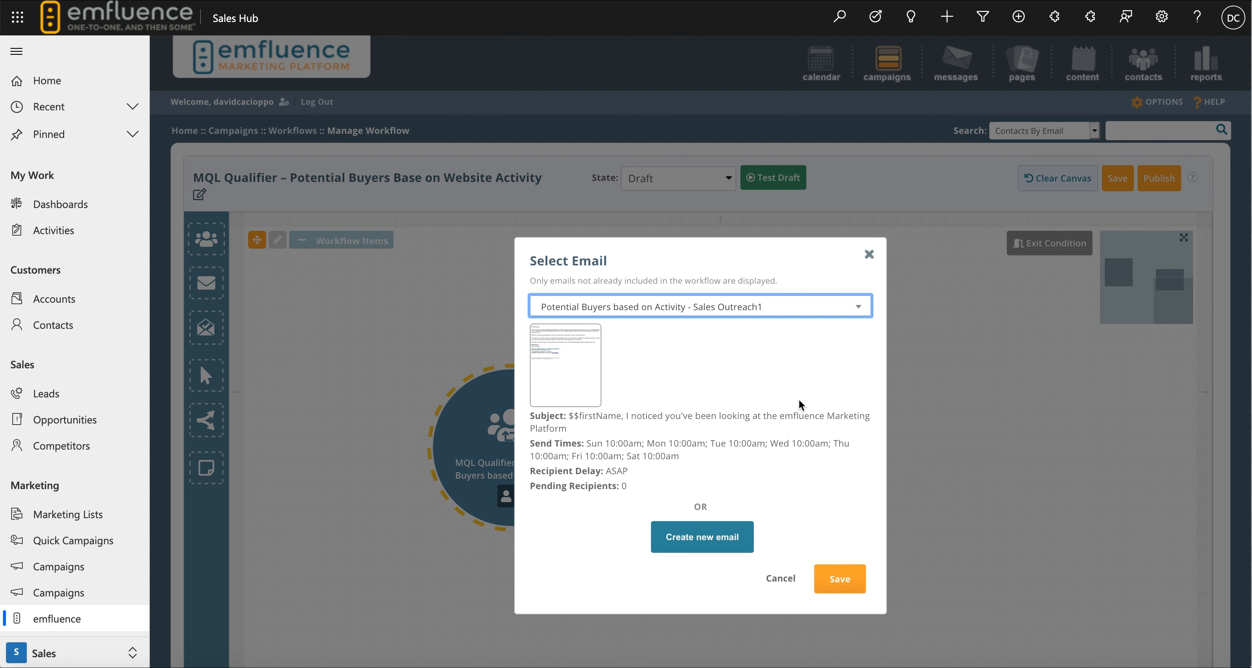
{"action": "left_click", "coordinate": [840, 582]}
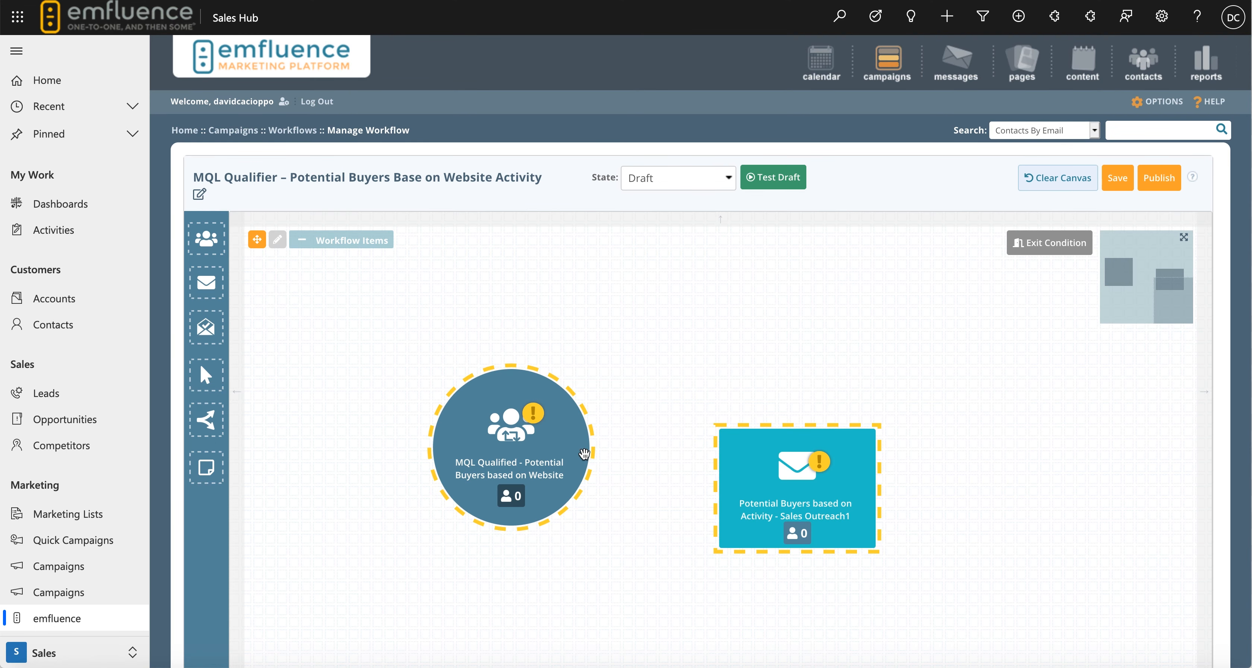
Connect the group node to the email node, then open the email's compose page to review its content.
{"action": "mouse_move", "coordinate": [589, 459]}
{"action": "left_click_drag", "start_coordinate": [591, 462], "coordinate": [734, 495]}
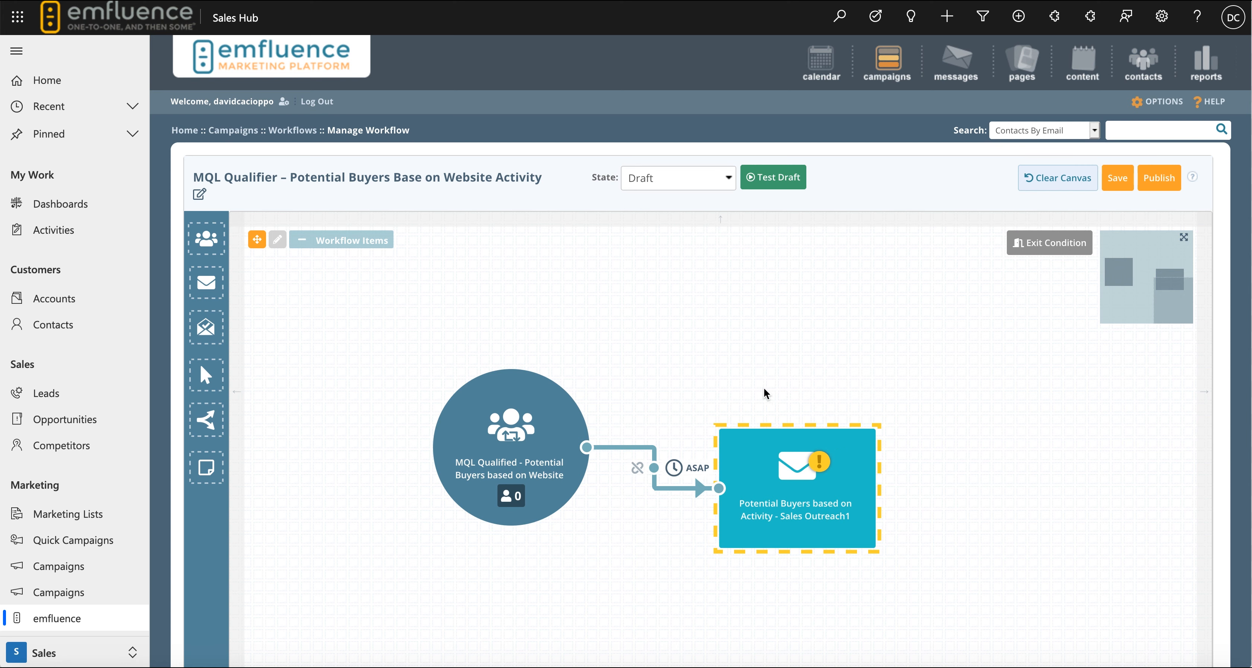
{"action": "left_click", "coordinate": [836, 440]}
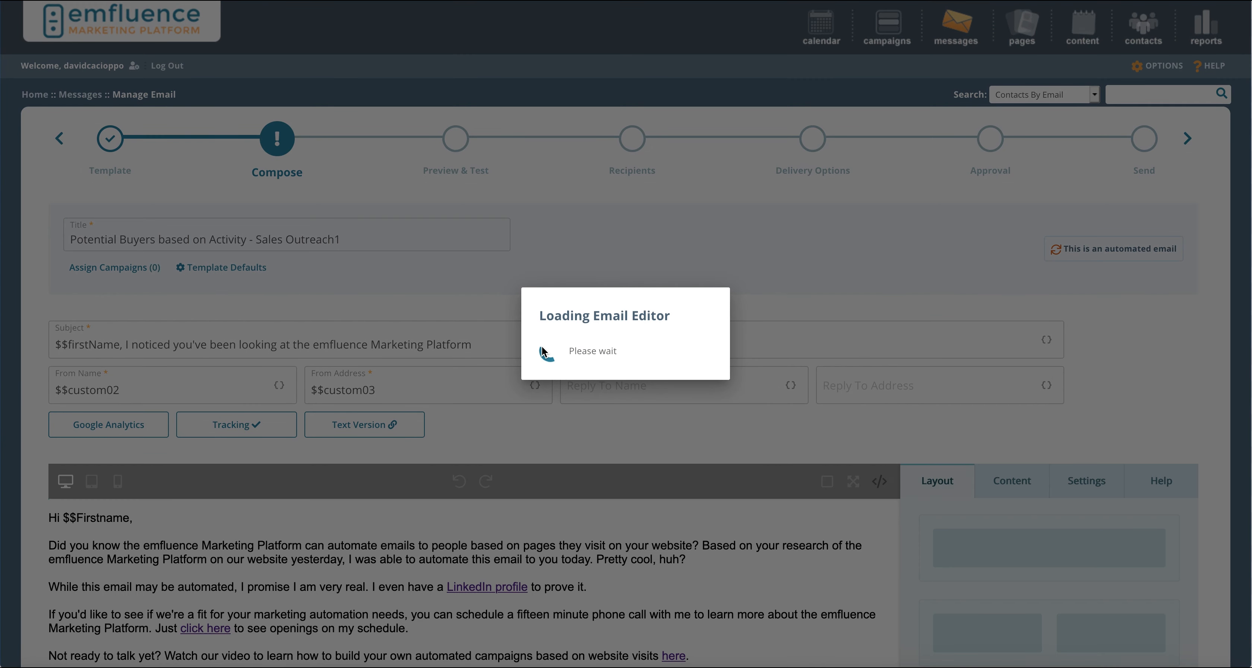
{"action": "scroll", "coordinate": [546, 263], "scroll_direction": "down", "scroll_amount": 3}
{"action": "scroll", "coordinate": [546, 263], "scroll_direction": "down", "scroll_amount": 3}
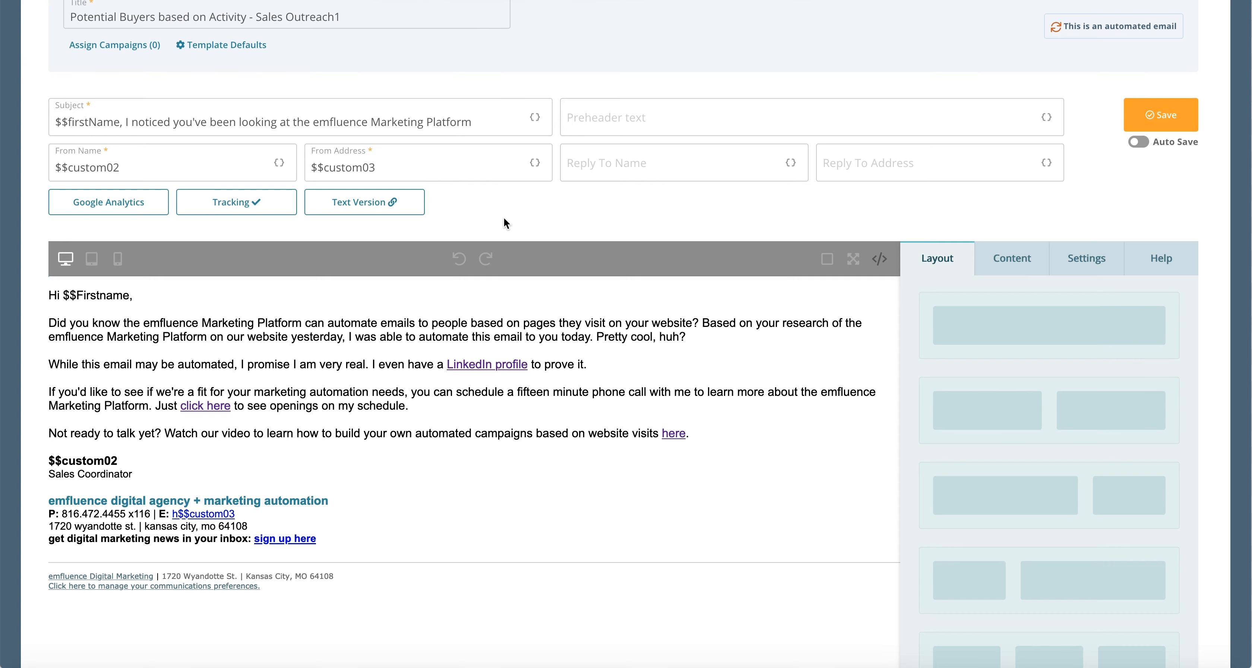
{"action": "scroll", "coordinate": [634, 120], "scroll_direction": "up", "scroll_amount": 5}
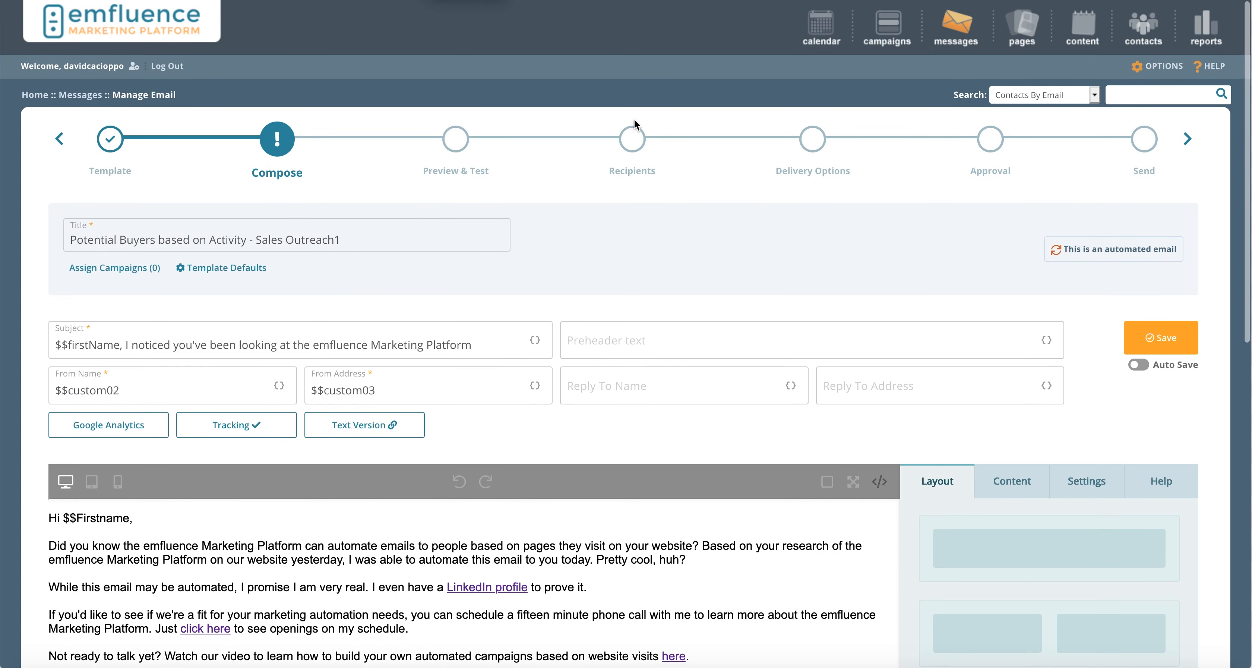
Preview the email with a chosen contact's personalised data in the Preview & Test step.
{"action": "left_click", "coordinate": [455, 141]}
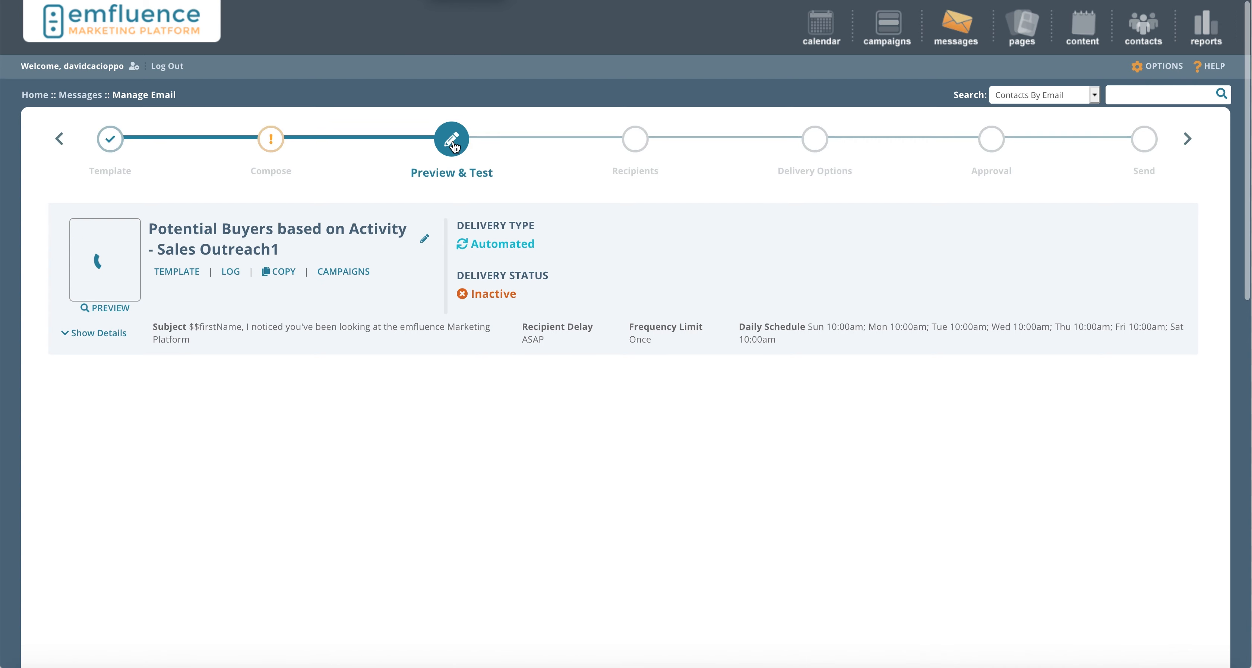
{"action": "scroll", "coordinate": [609, 198], "scroll_direction": "down", "scroll_amount": 3}
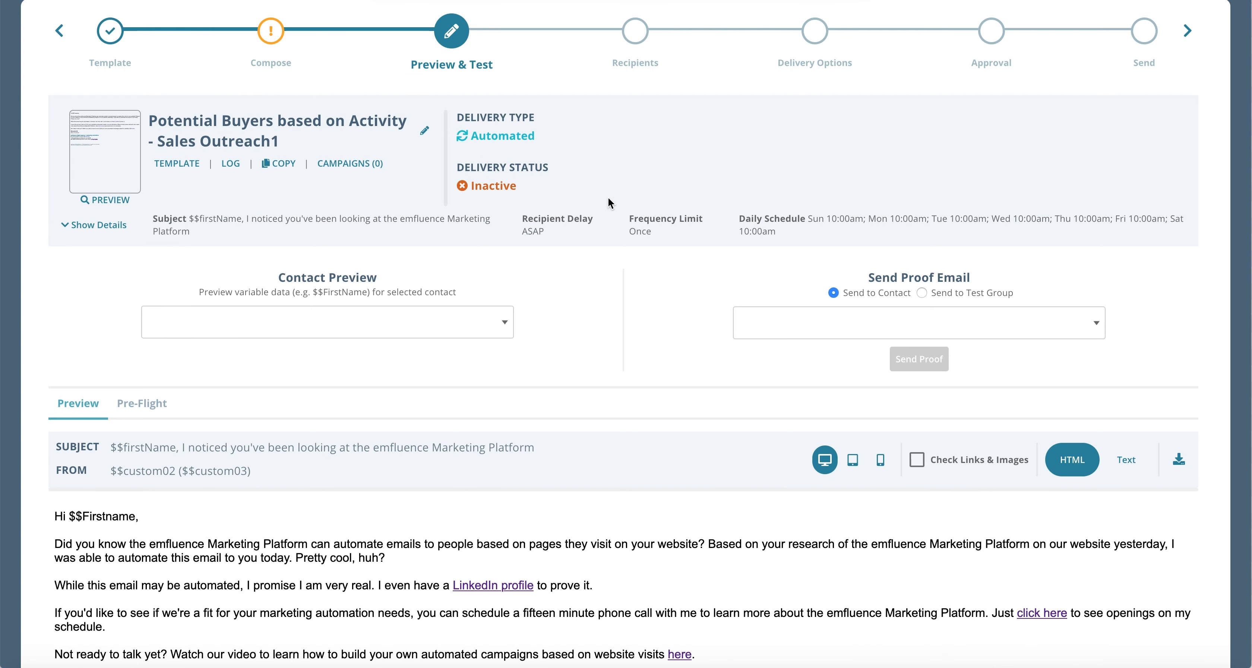
{"action": "left_click", "coordinate": [230, 325]}
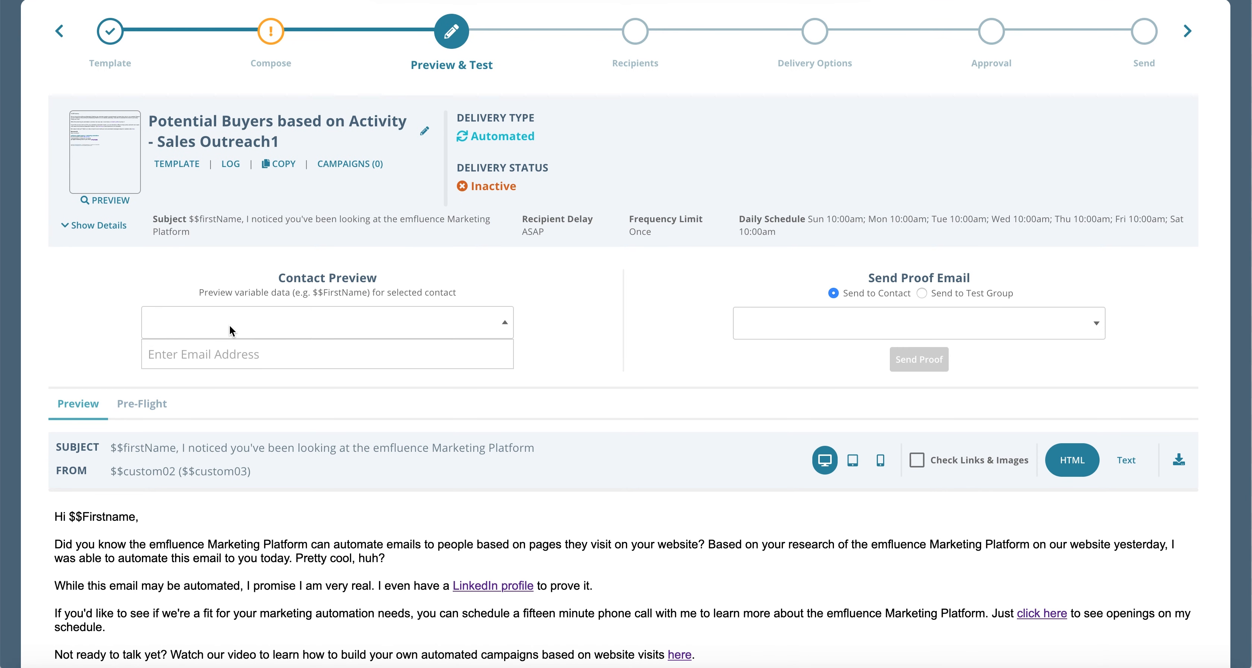
{"action": "type", "text": "njack"}
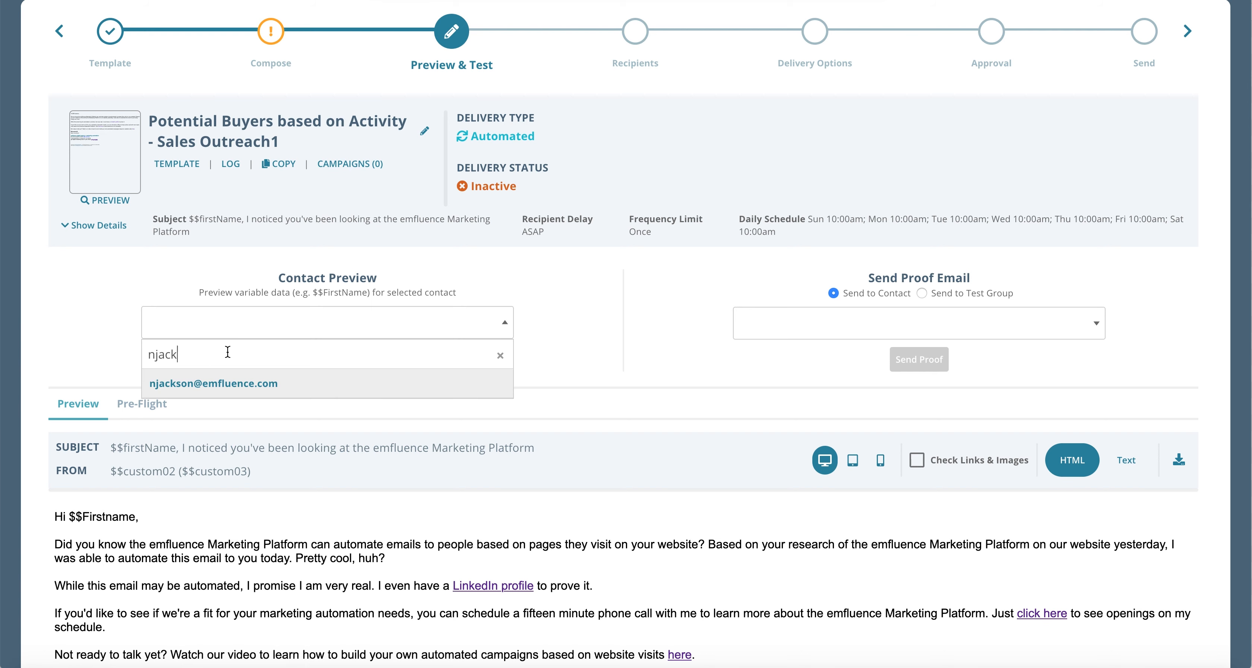
{"action": "left_click", "coordinate": [220, 391]}
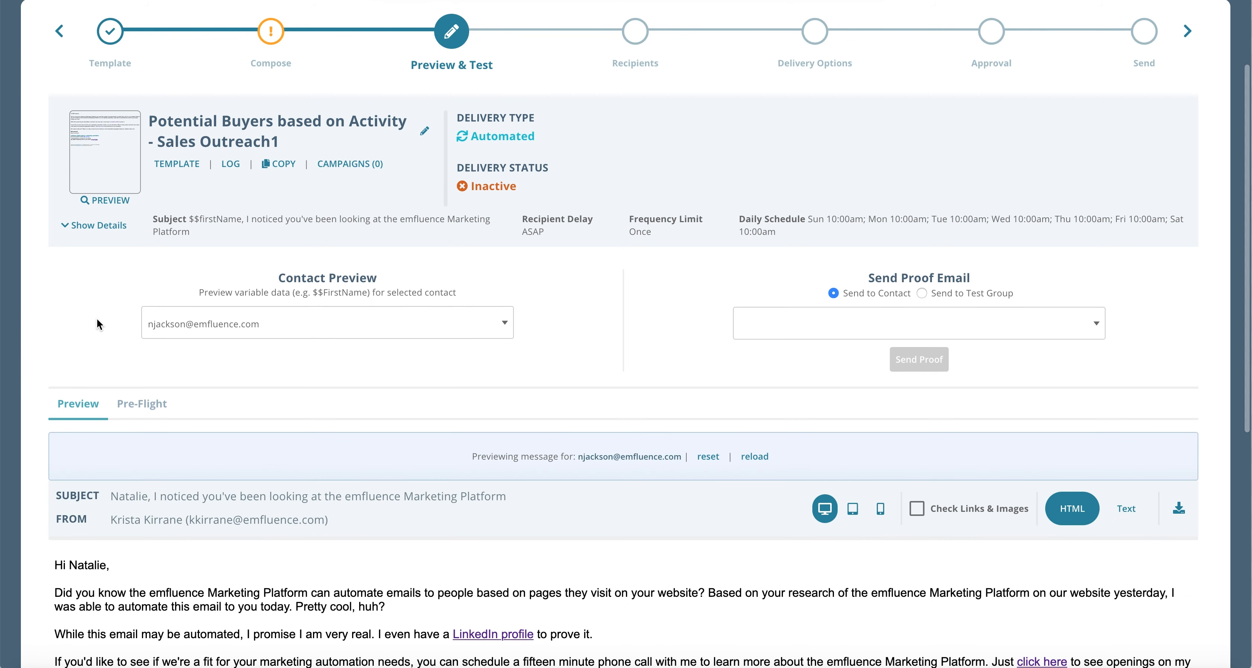
Examine the previewed sender address and signature details.
{"action": "scroll", "coordinate": [97, 320], "scroll_direction": "down", "scroll_amount": 5}
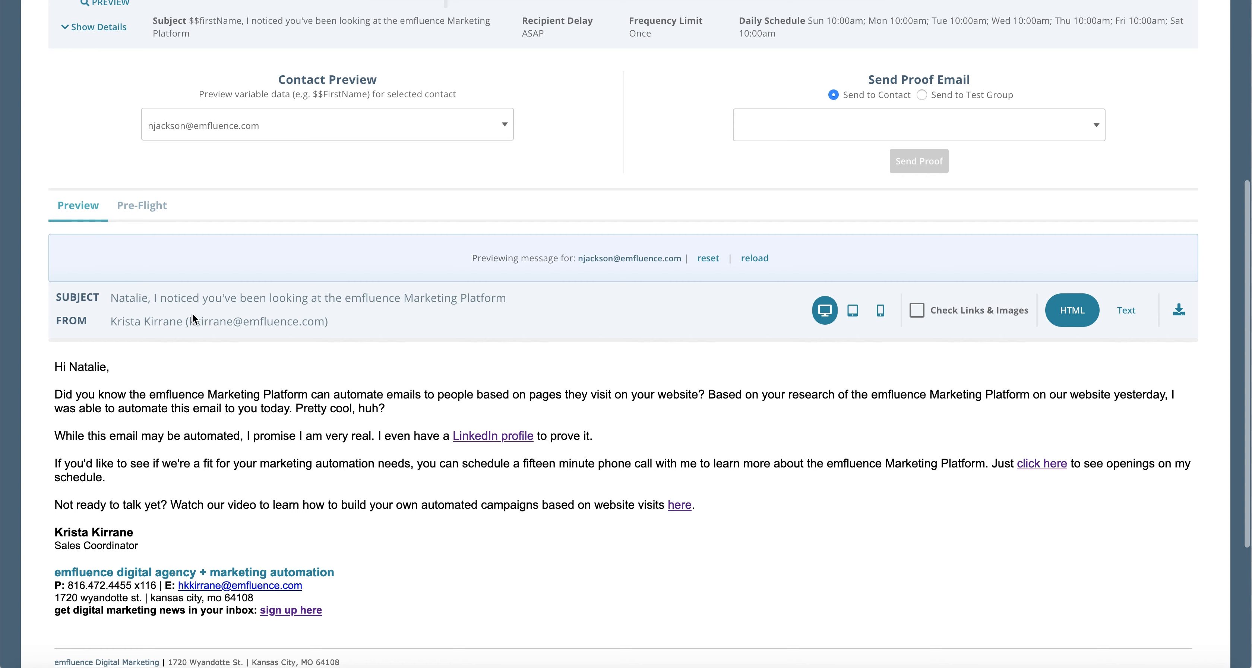
{"action": "left_click_drag", "start_coordinate": [110, 323], "coordinate": [319, 336]}
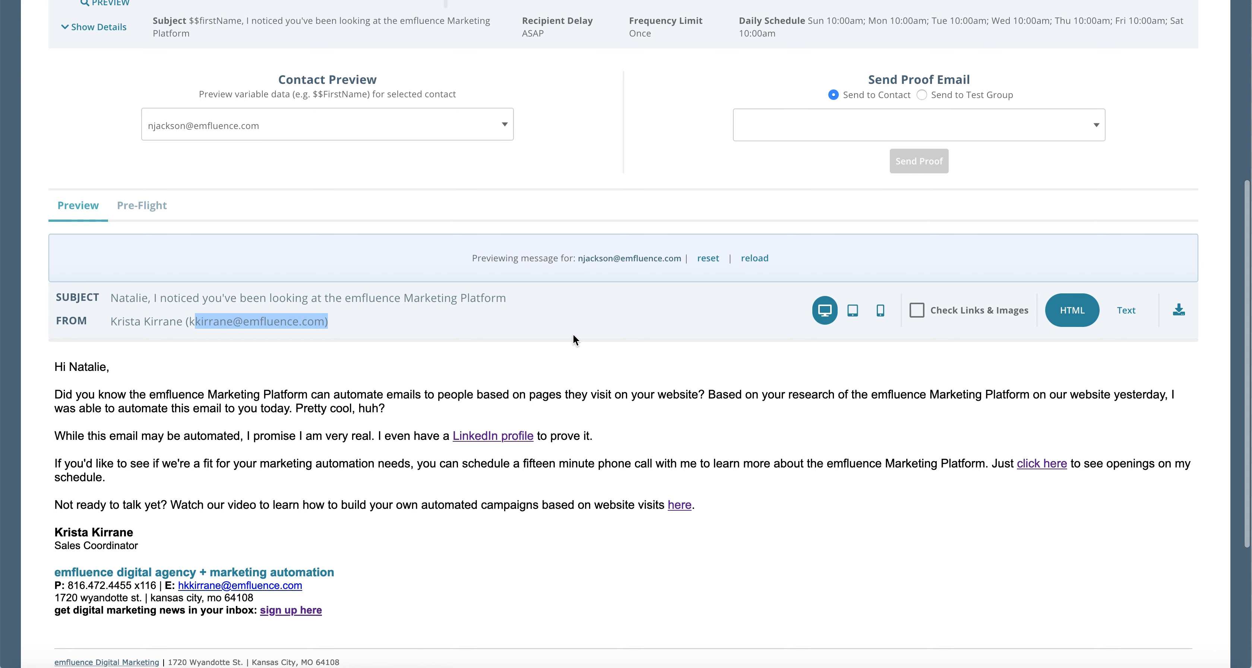
{"action": "left_click", "coordinate": [618, 221]}
{"action": "scroll", "coordinate": [617, 221], "scroll_direction": "up", "scroll_amount": 2}
{"action": "scroll", "coordinate": [618, 222], "scroll_direction": "up", "scroll_amount": 4}
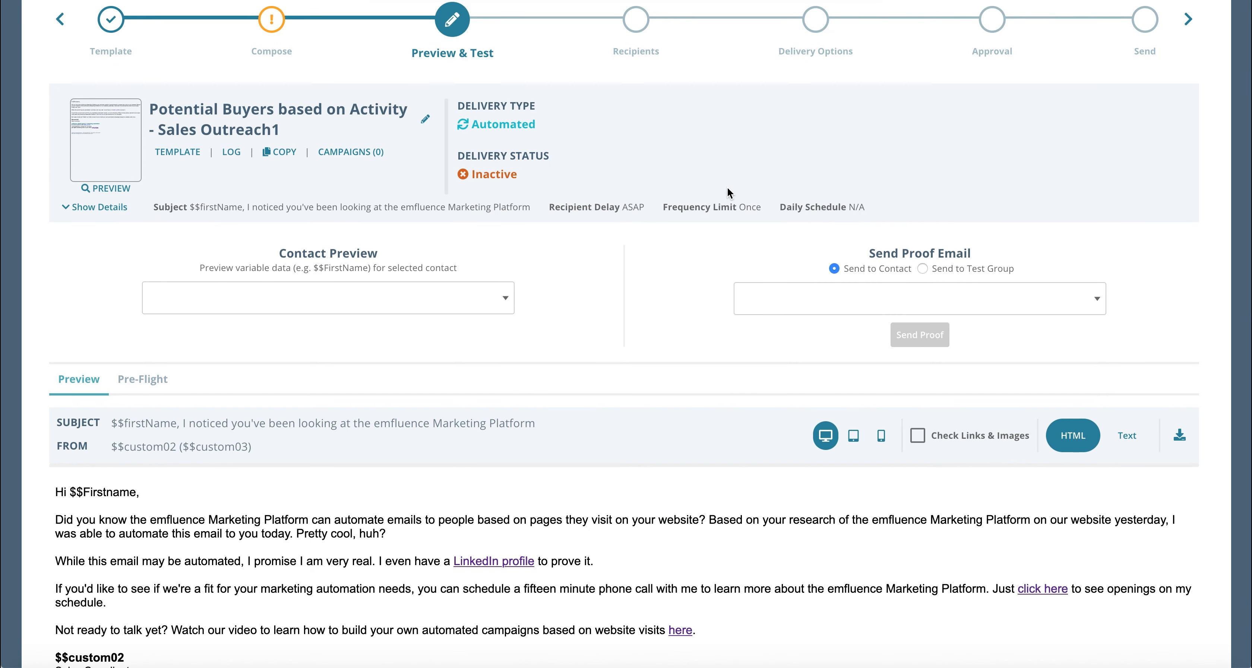
Enable a daily delivery schedule of 10:00 AM and apply it to all days.
{"action": "left_click", "coordinate": [816, 19]}
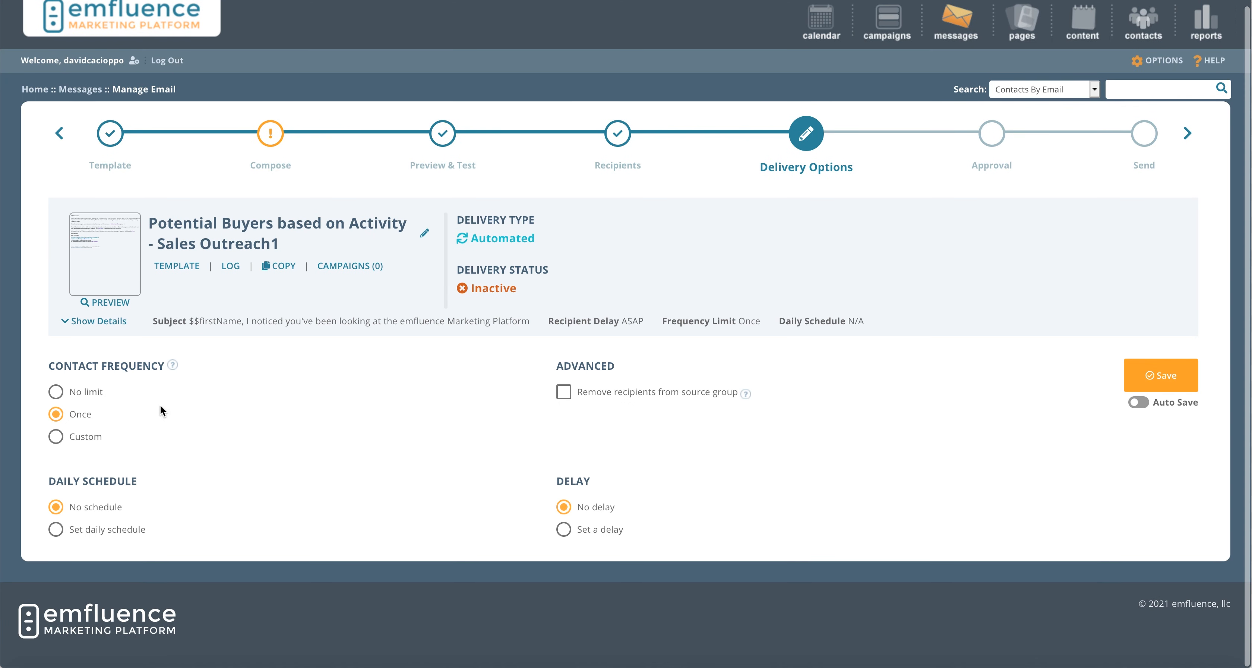
{"action": "left_click", "coordinate": [56, 530]}
{"action": "scroll", "coordinate": [294, 505], "scroll_direction": "down", "scroll_amount": 2}
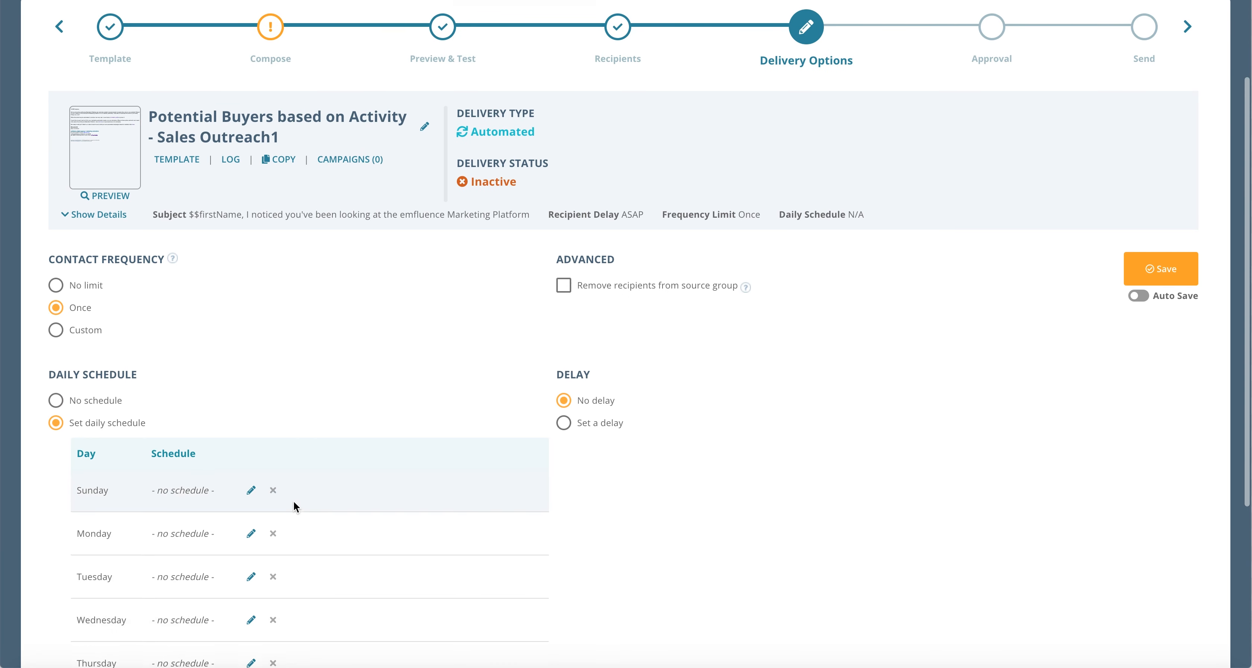
{"action": "left_click", "coordinate": [251, 489]}
{"action": "left_click", "coordinate": [553, 289]}
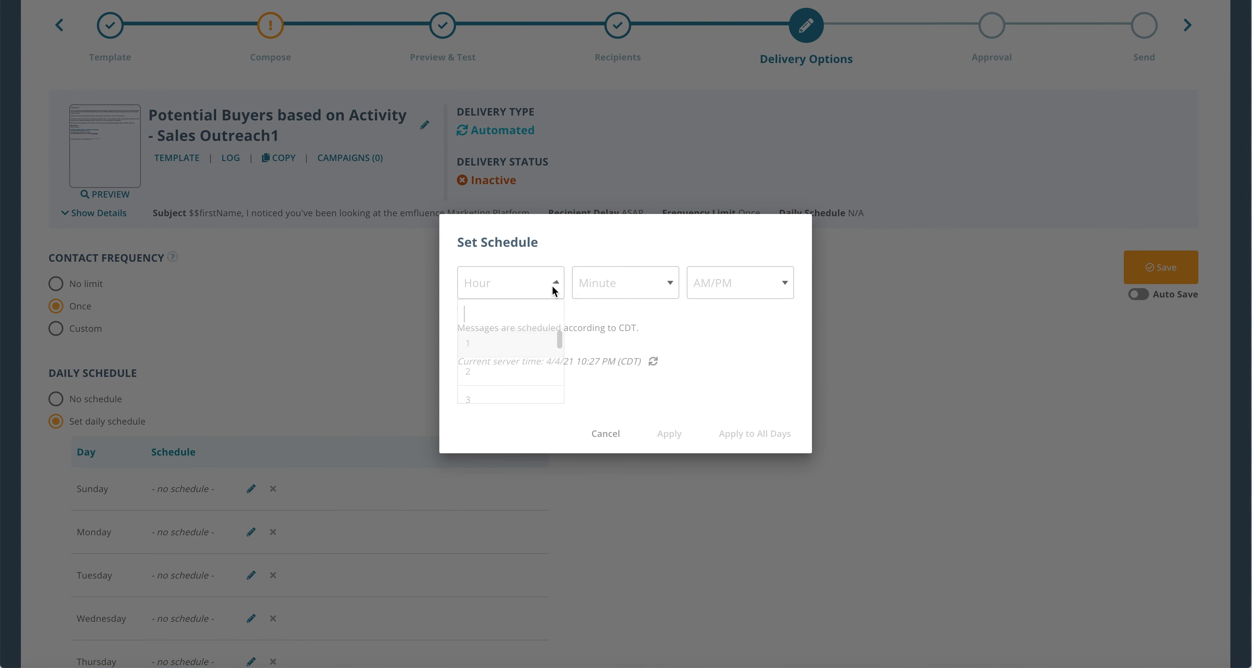
{"action": "scroll", "coordinate": [513, 384], "scroll_direction": "down", "scroll_amount": 5}
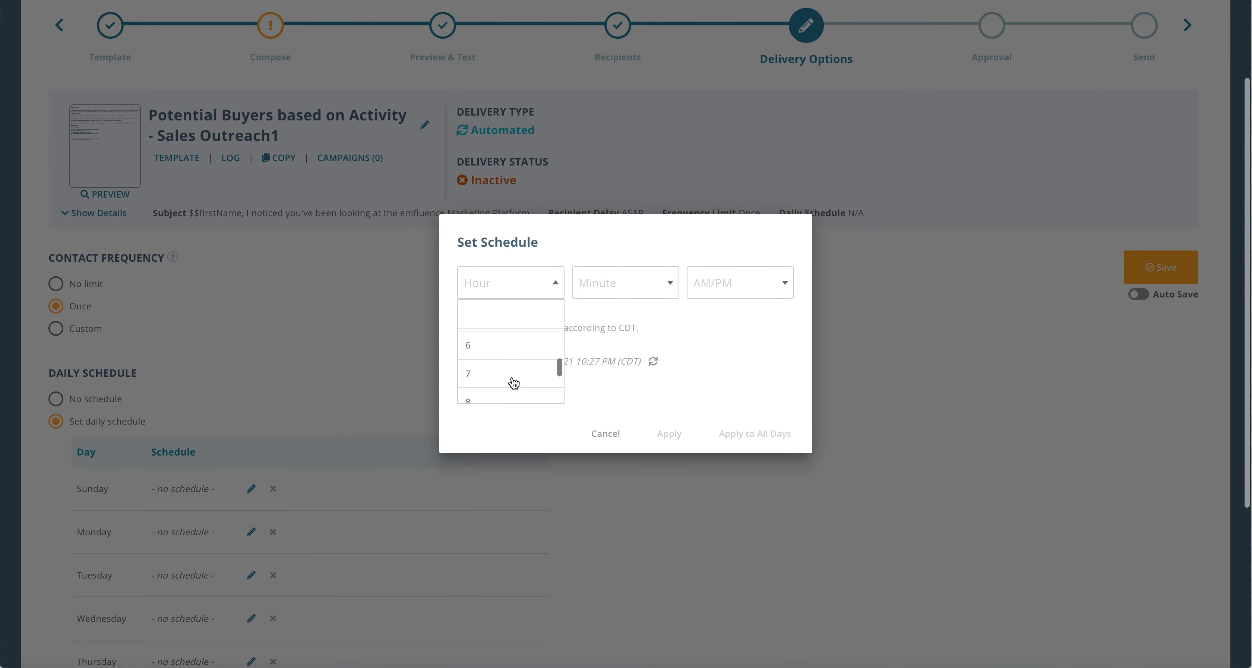
{"action": "left_click", "coordinate": [514, 382]}
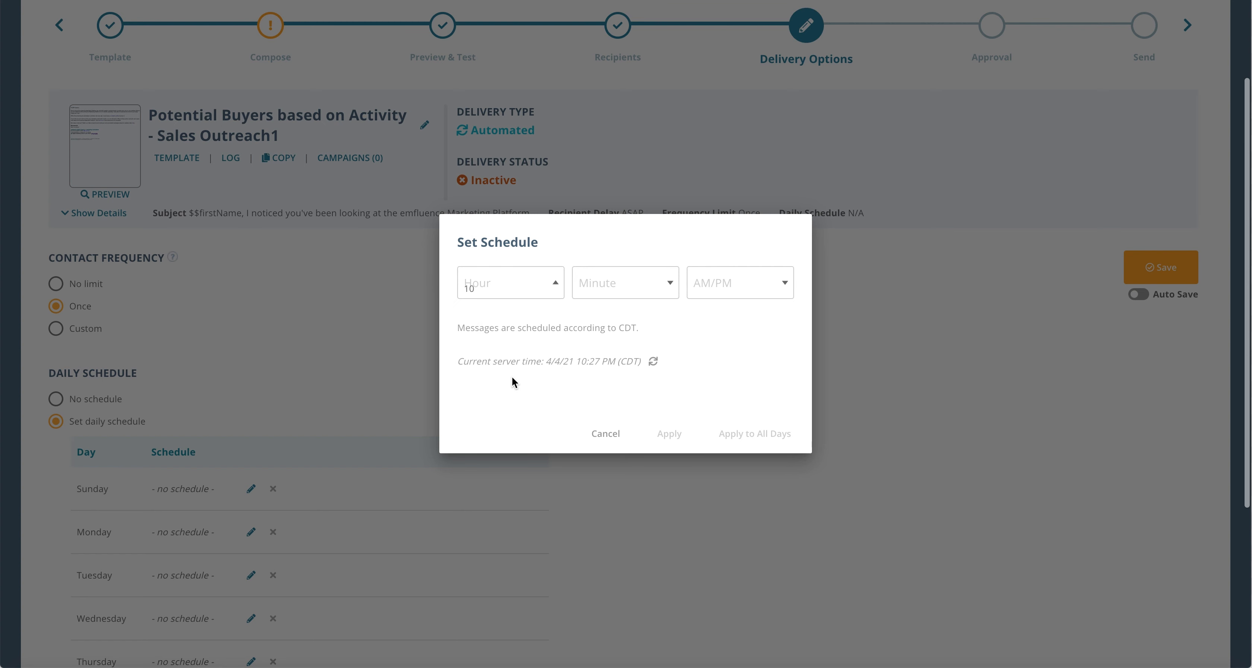
{"action": "left_click", "coordinate": [611, 288]}
{"action": "left_click", "coordinate": [615, 316]}
{"action": "left_click", "coordinate": [719, 285]}
{"action": "left_click", "coordinate": [718, 319]}
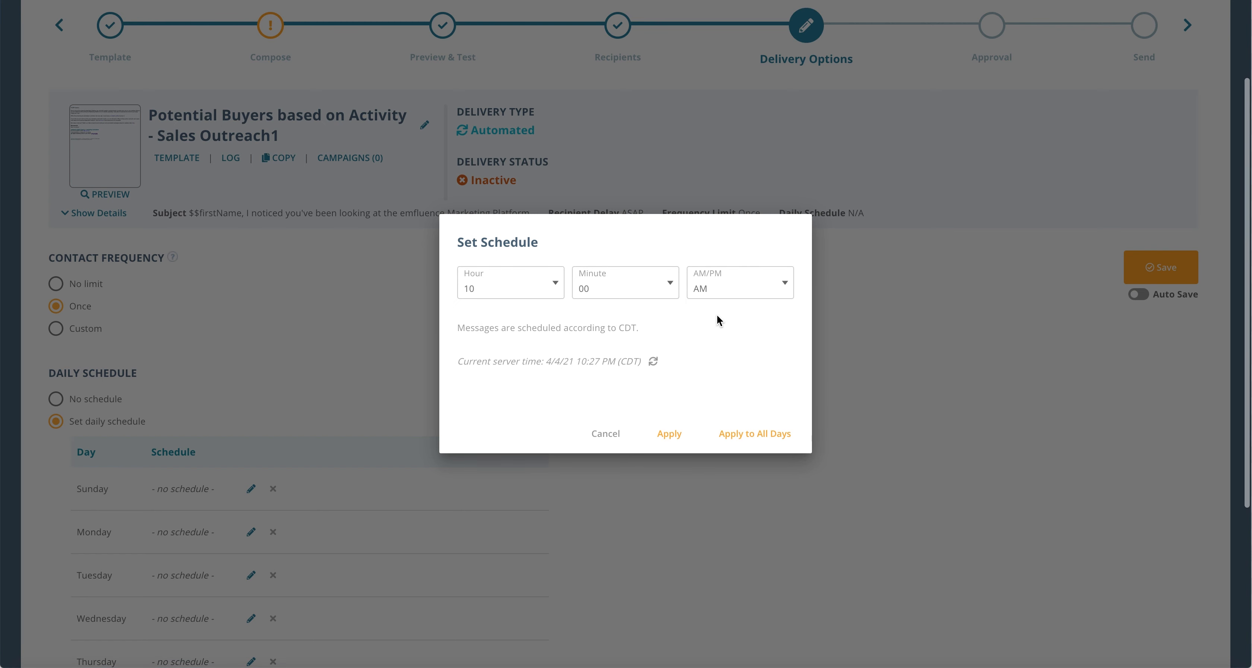
{"action": "left_click", "coordinate": [732, 433]}
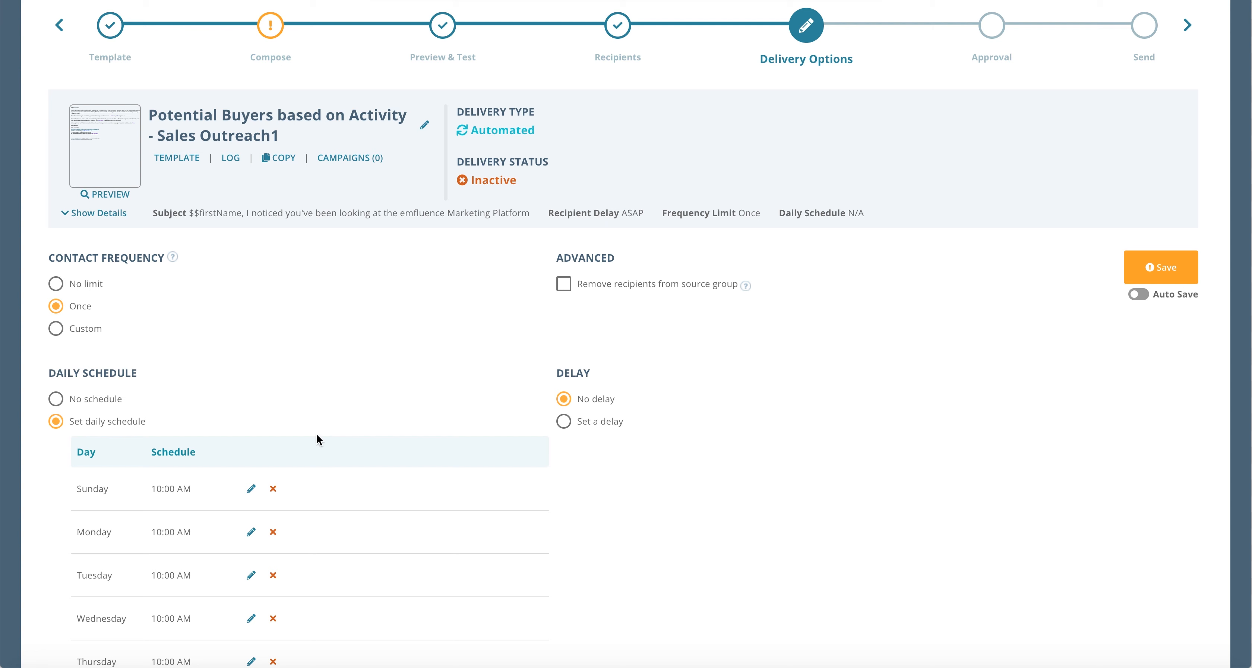
Remove the Sunday and Saturday delivery times from the schedule.
{"action": "left_click", "coordinate": [273, 488]}
{"action": "scroll", "coordinate": [434, 533], "scroll_direction": "down", "scroll_amount": 5}
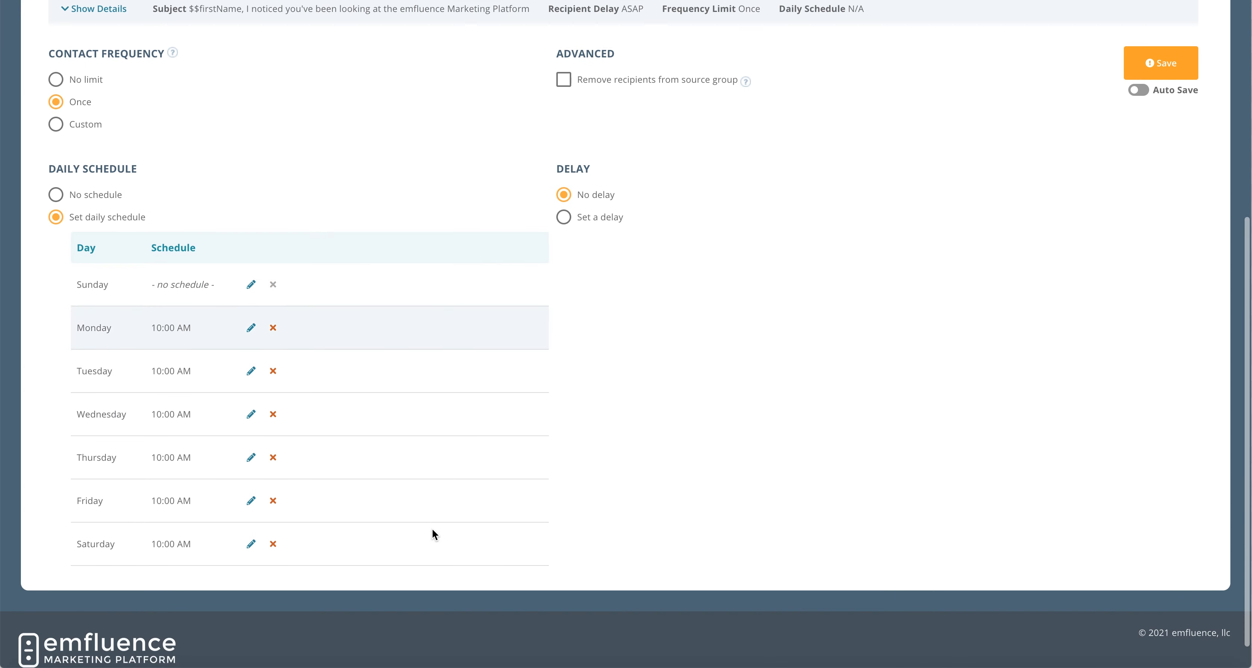
{"action": "left_click", "coordinate": [273, 525]}
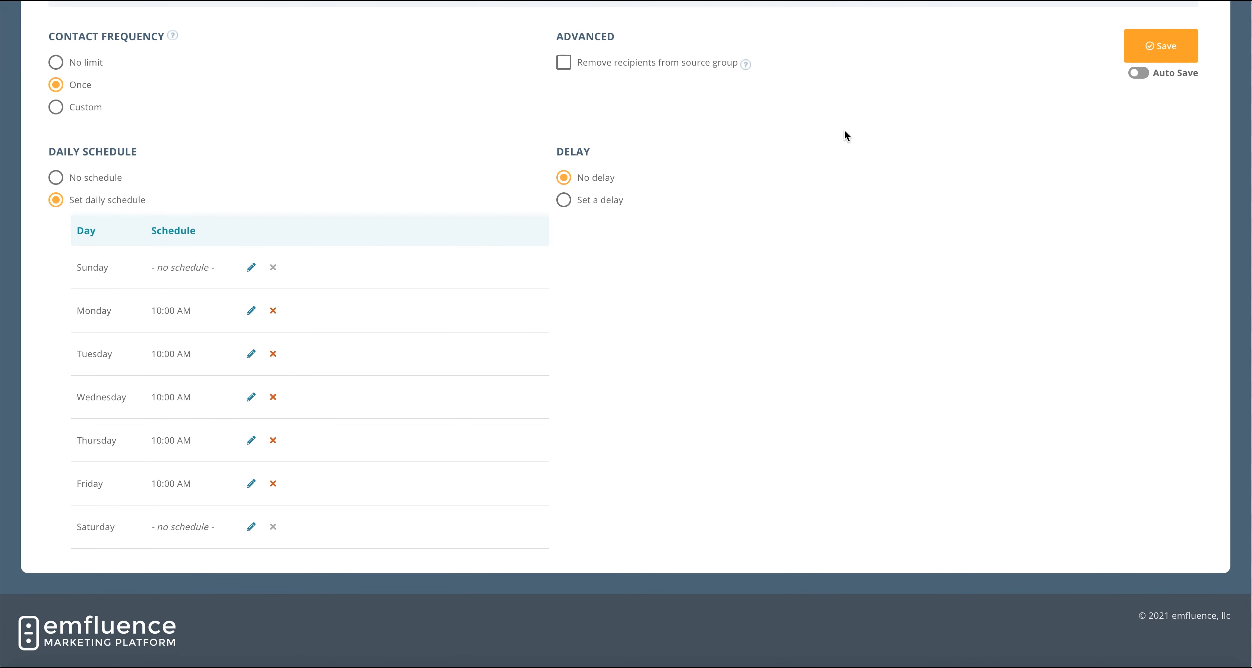
Activate the automated email from the Send step and return to the workflow.
{"action": "scroll", "coordinate": [844, 130], "scroll_direction": "up", "scroll_amount": 1}
{"action": "scroll", "coordinate": [844, 130], "scroll_direction": "up", "scroll_amount": 6}
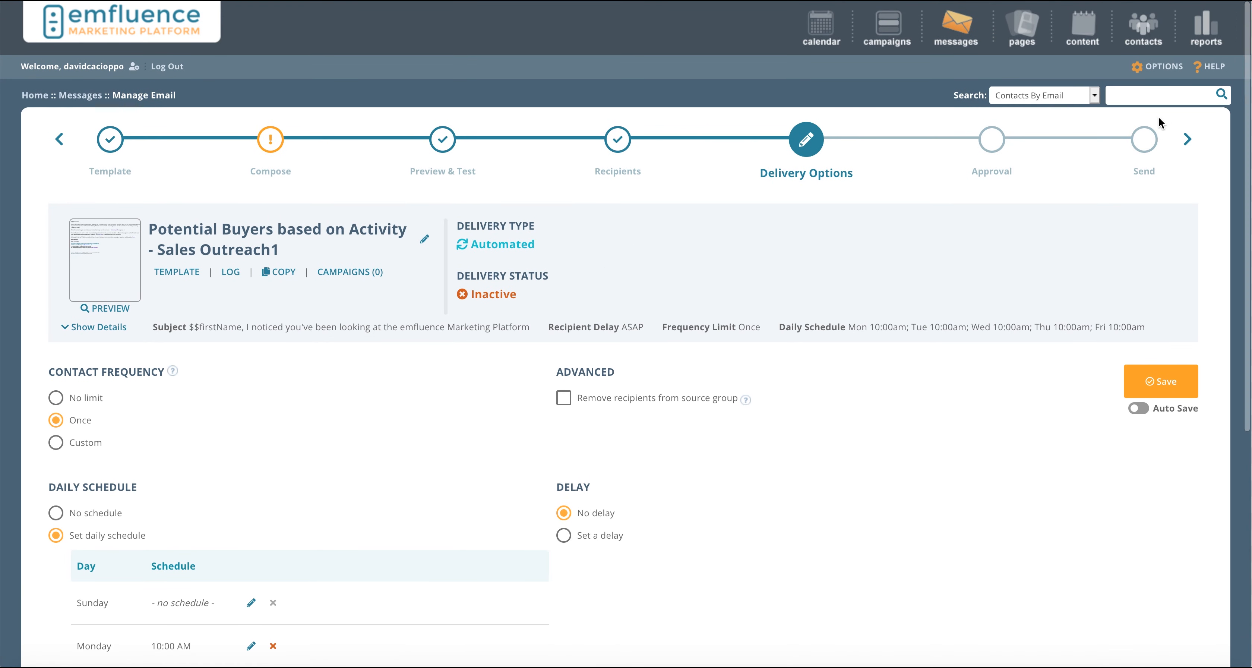
{"action": "left_click", "coordinate": [1144, 140]}
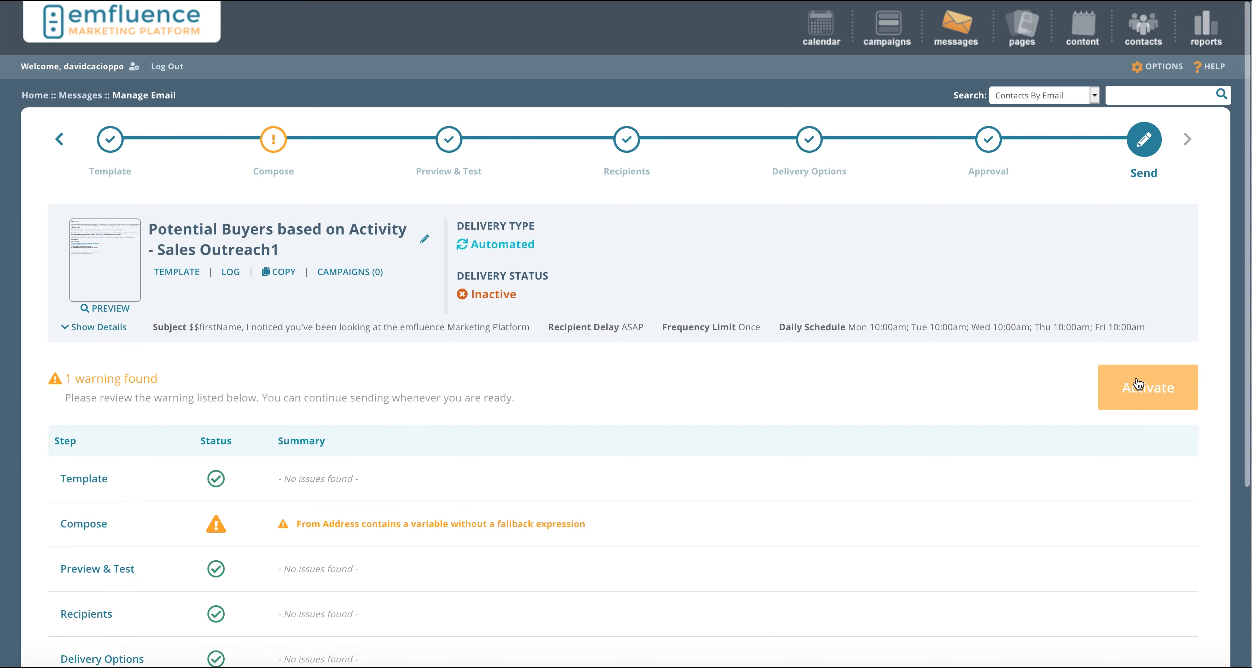
{"action": "left_click", "coordinate": [1137, 384]}
{"action": "left_click", "coordinate": [431, 384]}
{"action": "left_click", "coordinate": [807, 438]}
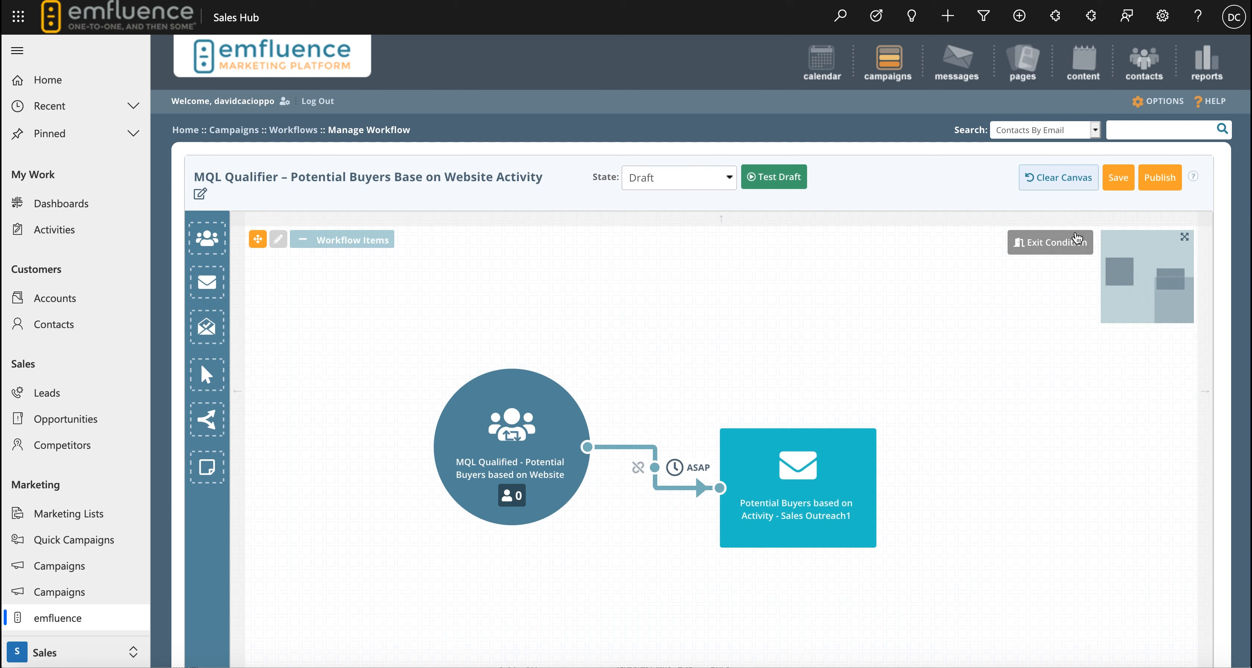
Save the workflow draft and publish the workflow.
{"action": "left_click", "coordinate": [1117, 177]}
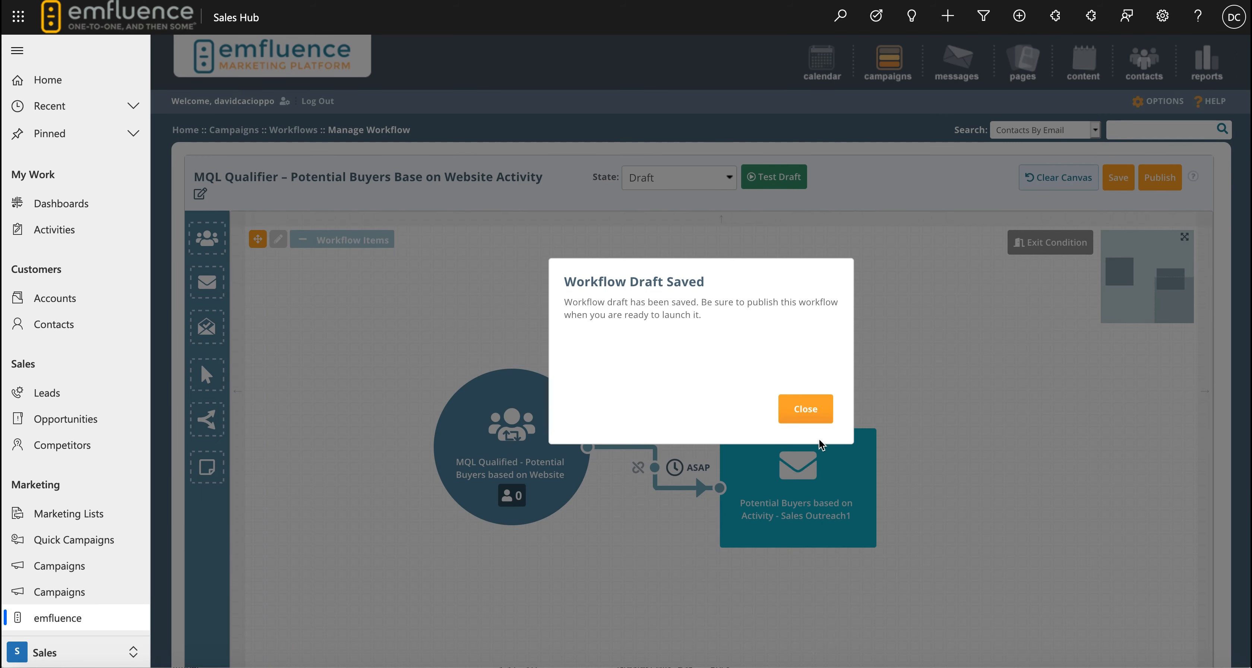
{"action": "left_click", "coordinate": [800, 412]}
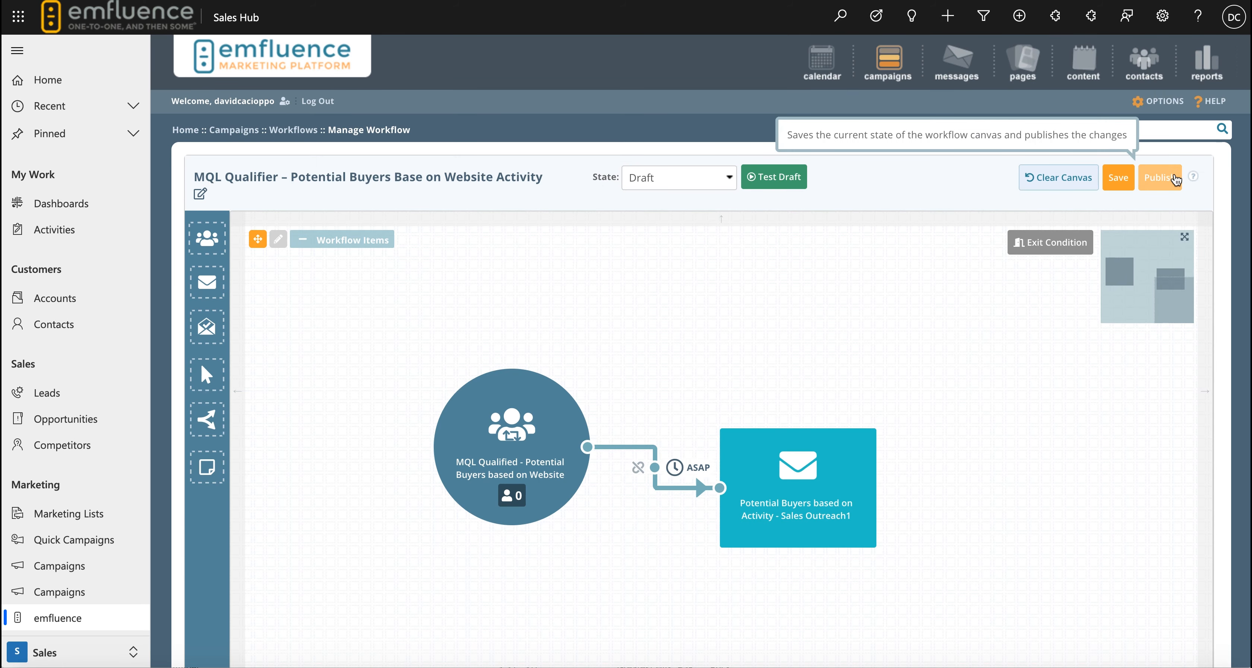
{"action": "left_click", "coordinate": [1168, 189]}
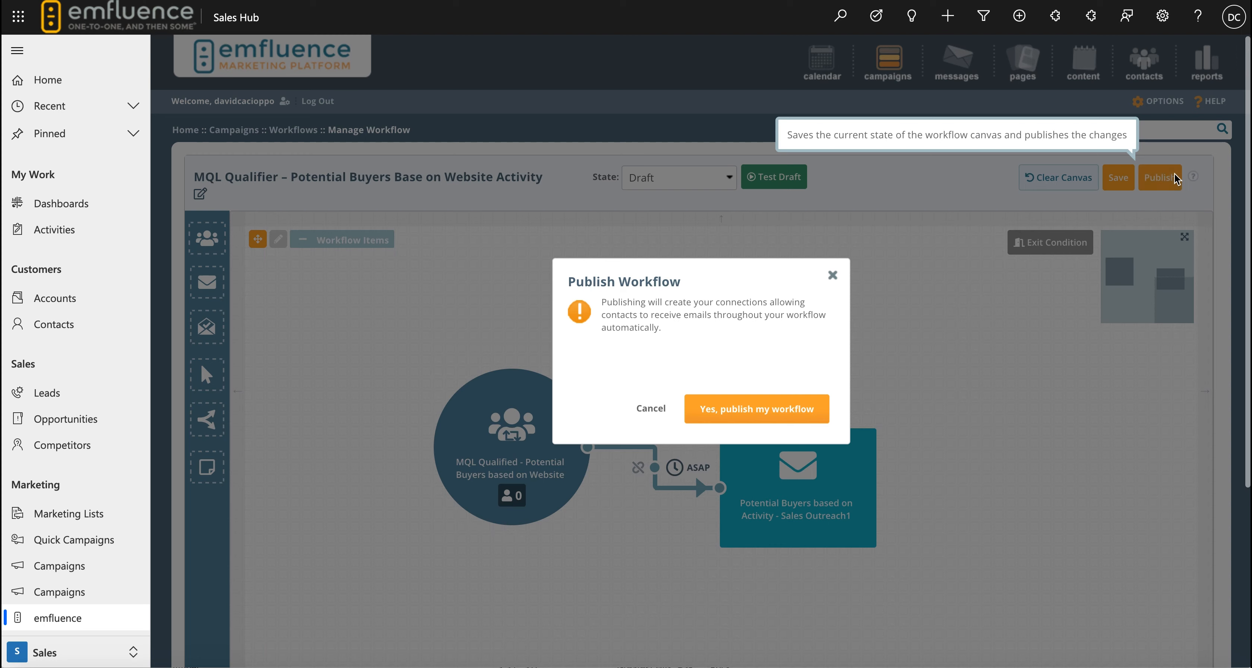
{"action": "left_click", "coordinate": [700, 408]}
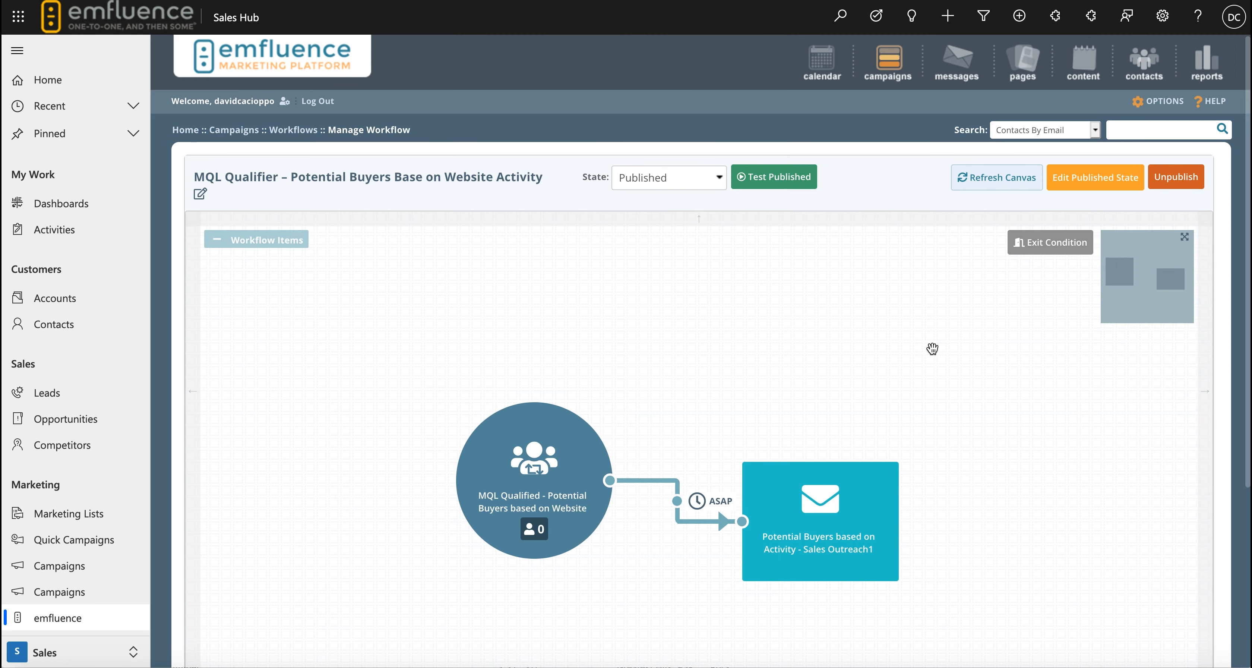